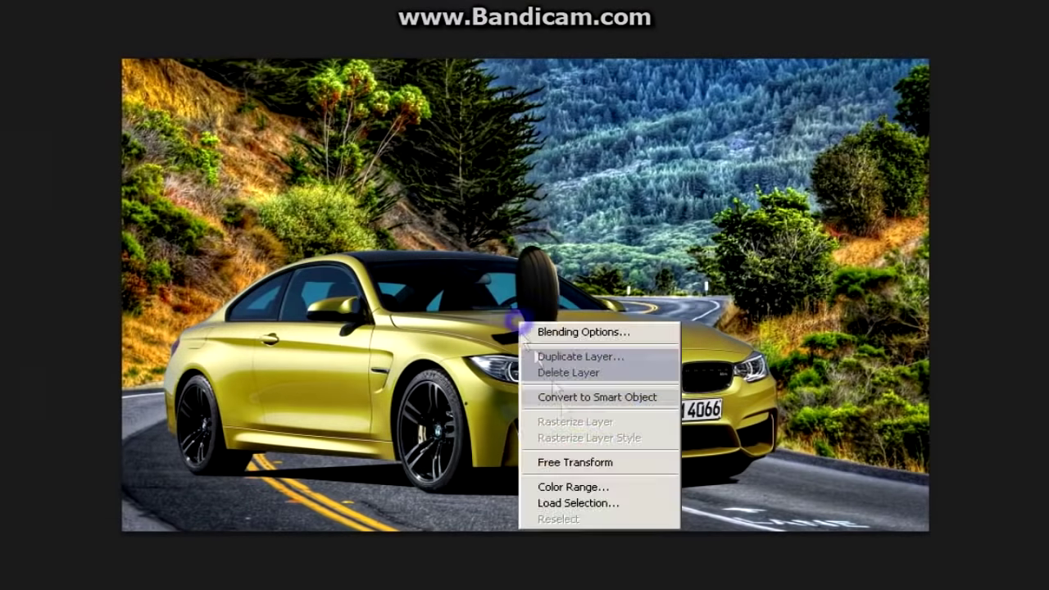
- Flip the pasted drift tire horizontally and widen it over the BMW's front wheel
left_click(563, 462)
right_click(605, 497)
left_click(605, 500)
mouse_move(513, 295)
left_mouse_down()
mouse_move(430, 435)
mouse_move(373, 438)
left_mouse_up()
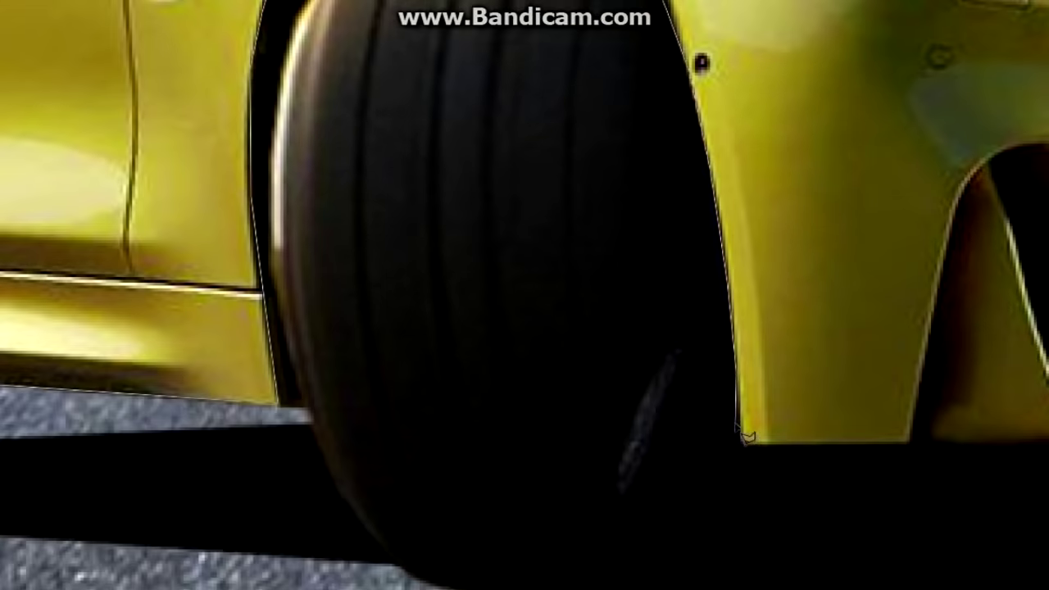
- Lasso the front wheel arch, paint its light streak black, and paste the arch area
left_click(479, 445)
left_click(418, 461)
left_click(791, 396)
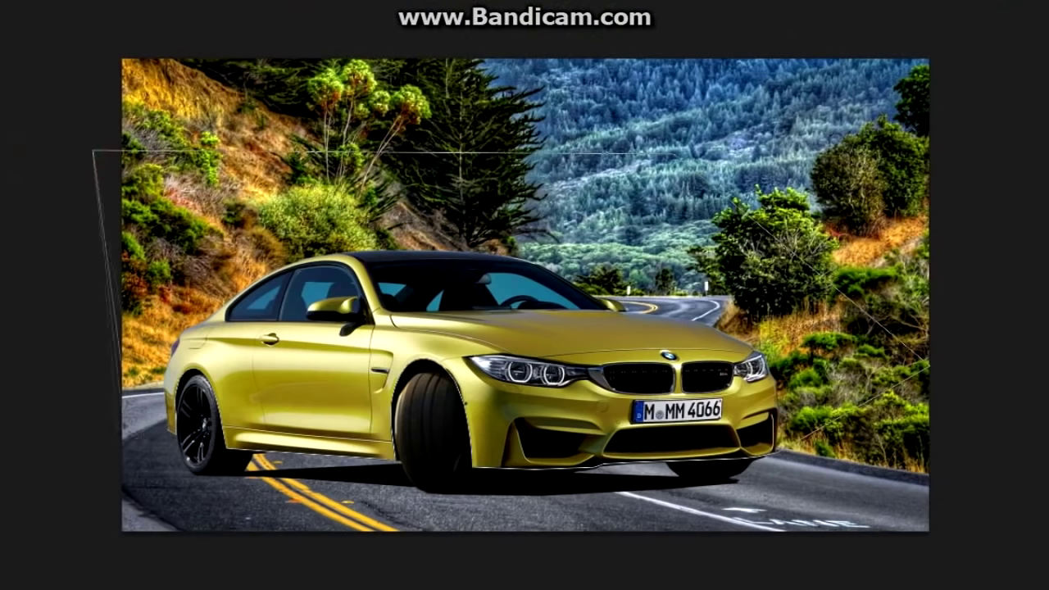
right_click(328, 93)
left_click(380, 274)
key("Return")
left_click_drag(554, 313, 482, 578)
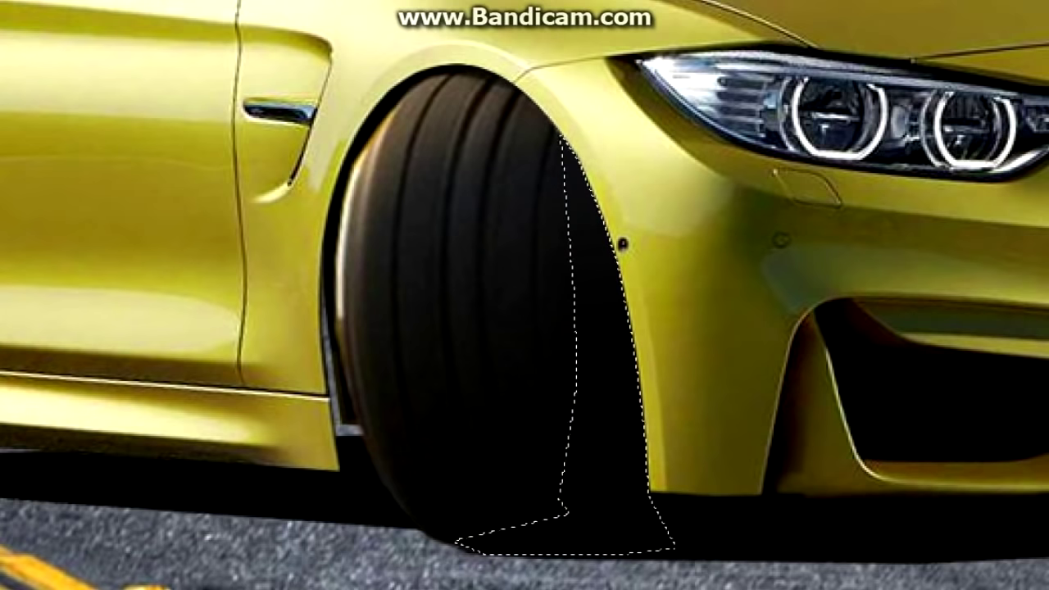
key("ctrl+v")
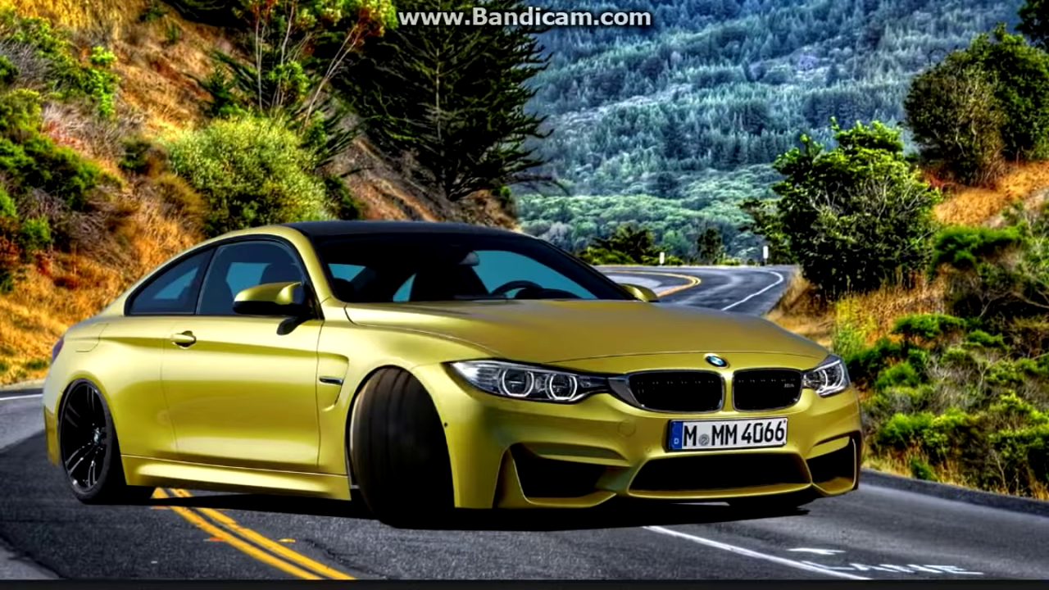
- Shrink the new wheel with Free Transform so it fits the BMW's front arch
key("ctrl+t")
left_click_drag(349, 446, 353, 447)
left_click_drag(432, 363, 419, 377)
left_click_drag(507, 447, 485, 458)
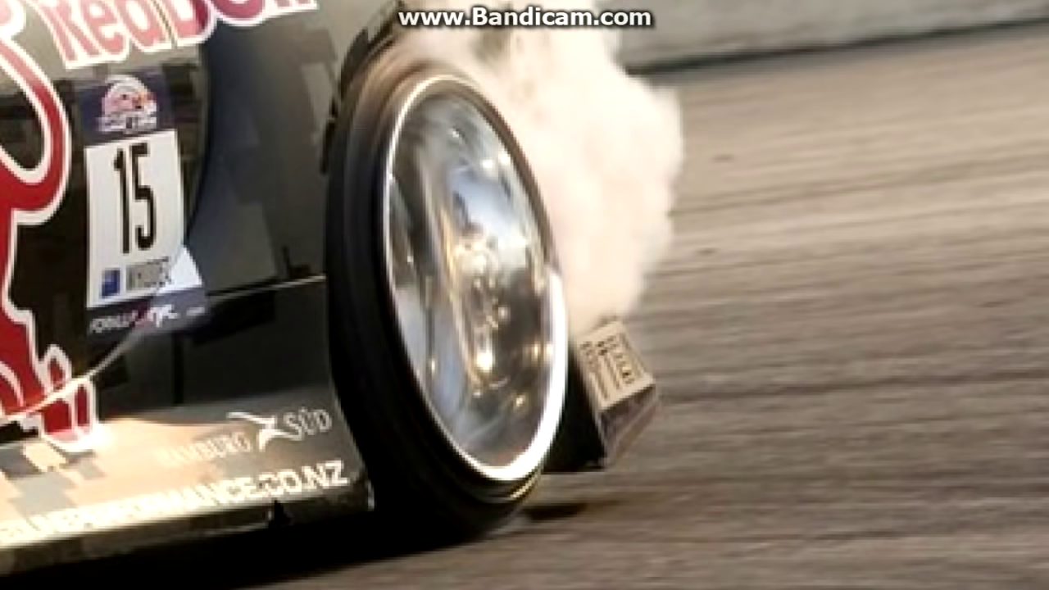
- Select the chrome wheel with an oval marquee, then rotate and stretch it to fit
left_click_drag(326, 34, 579, 540)
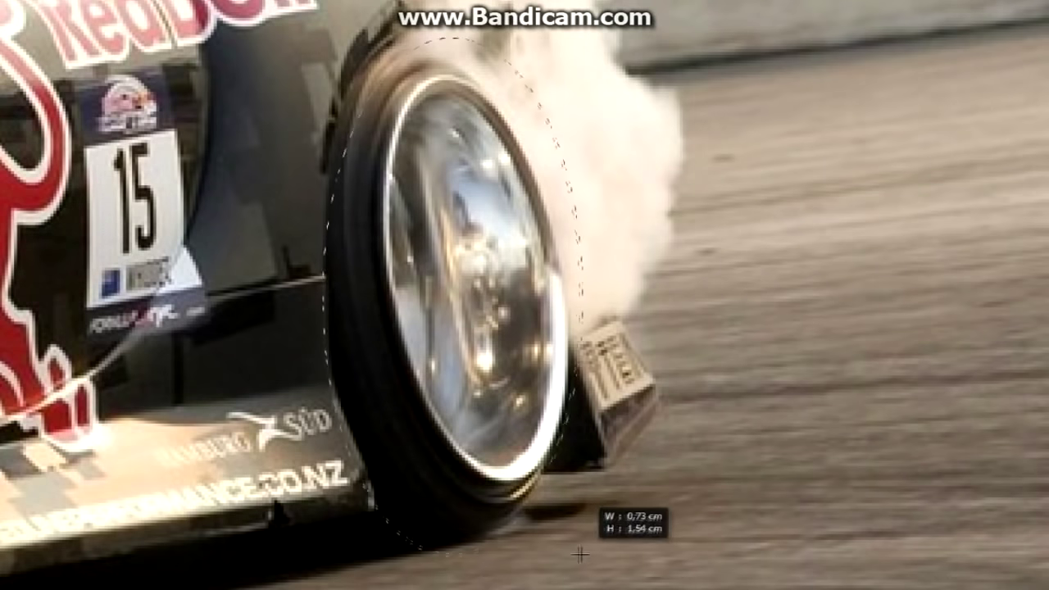
right_click(610, 28)
left_click(656, 225)
left_click_drag(577, 273, 564, 275)
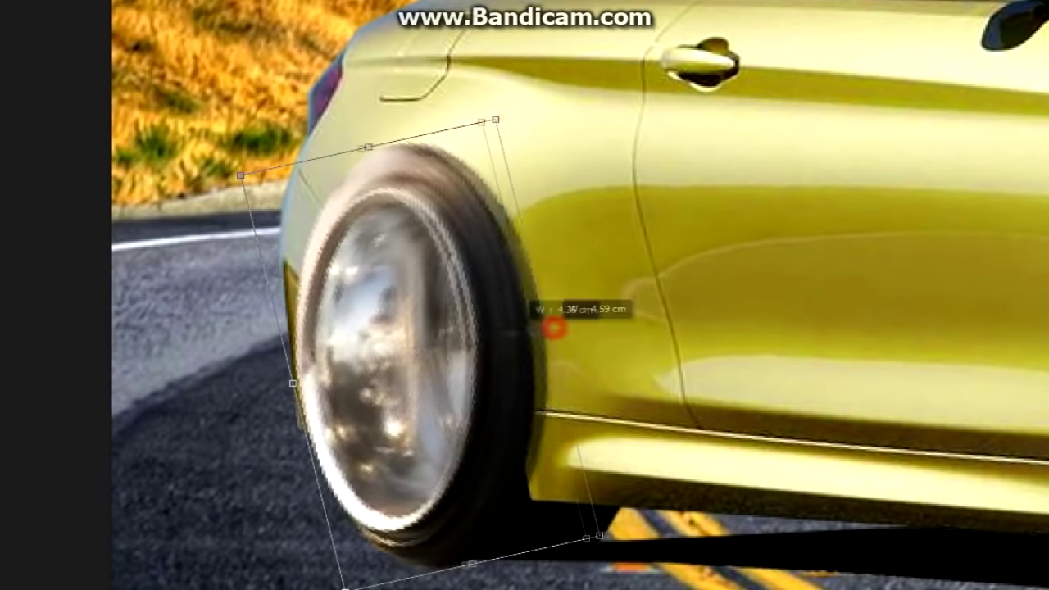
left_click_drag(555, 323, 549, 344)
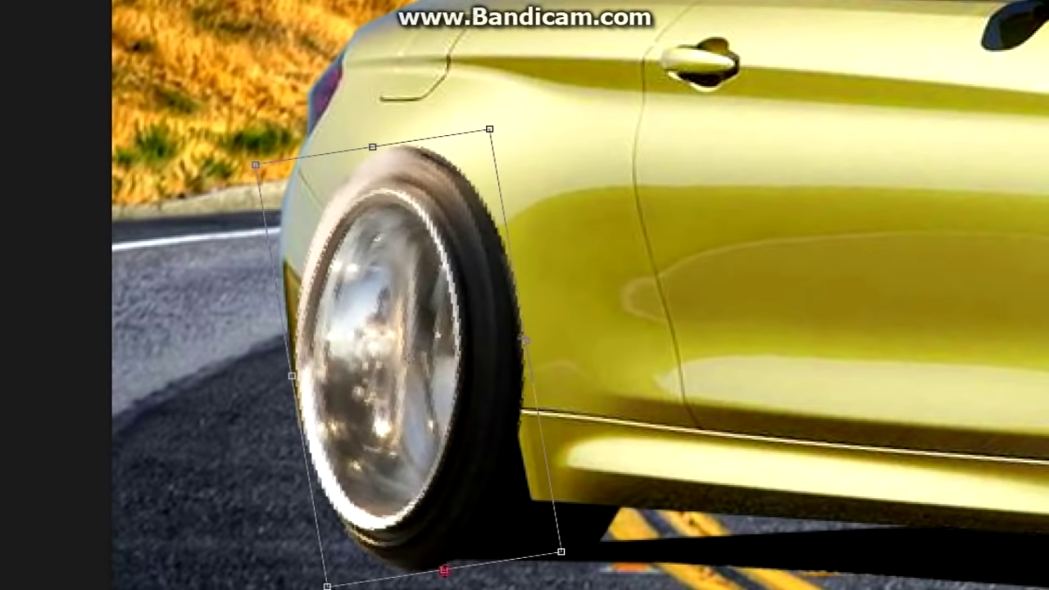
left_click_drag(443, 574, 441, 553)
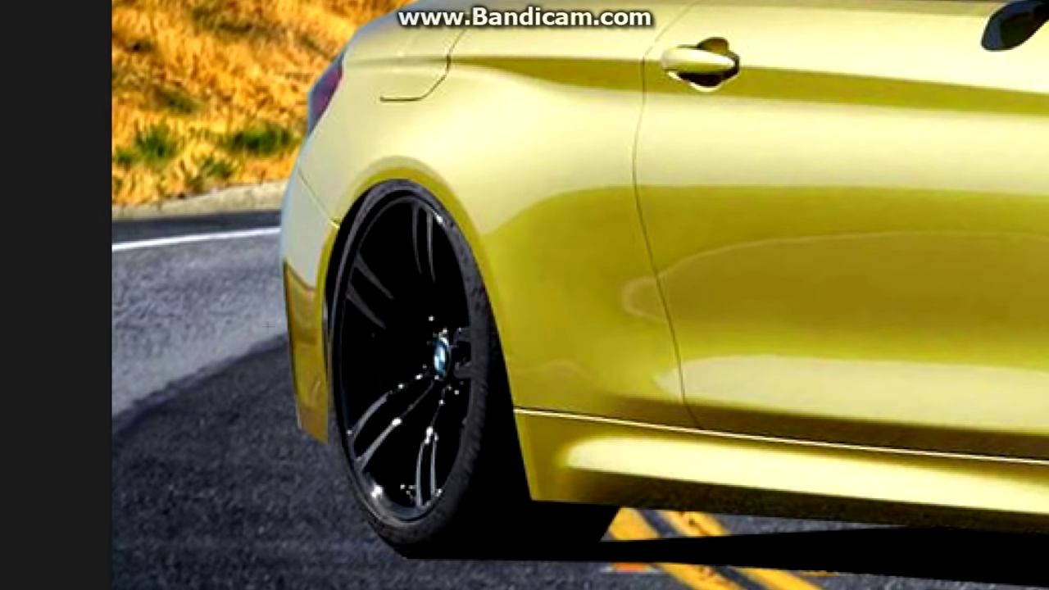
- Reshape the oval selection to fit tightly around and tilt with the leaning rear wheel
right_click(493, 555)
left_click(562, 487)
left_click_drag(306, 363, 322, 364)
left_click_drag(409, 168, 407, 171)
left_click_drag(494, 362, 484, 361)
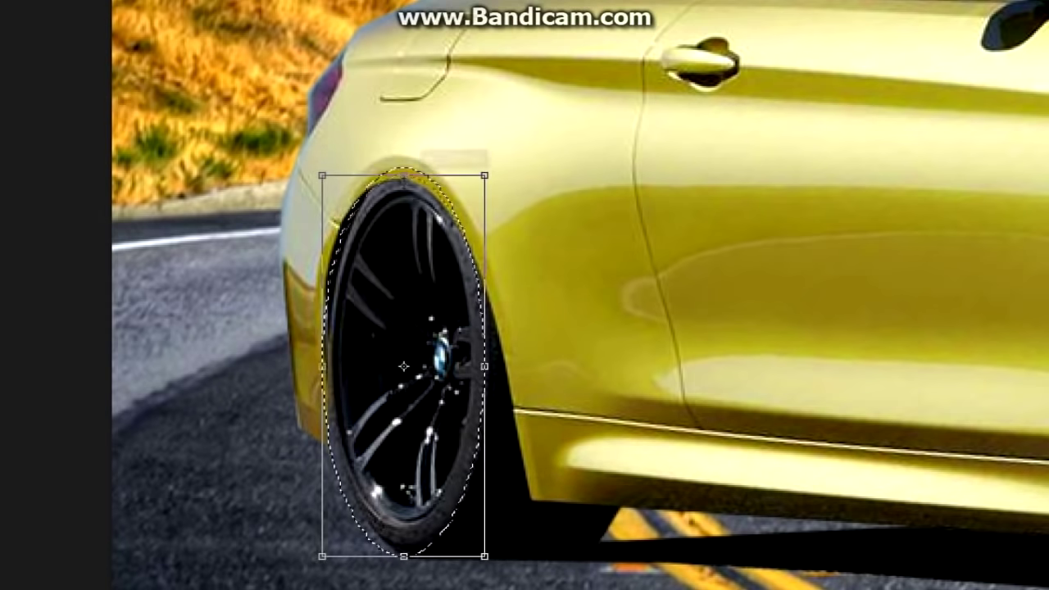
left_click_drag(407, 556, 404, 525)
left_click_drag(405, 171, 403, 182)
left_click_drag(525, 164, 591, 148)
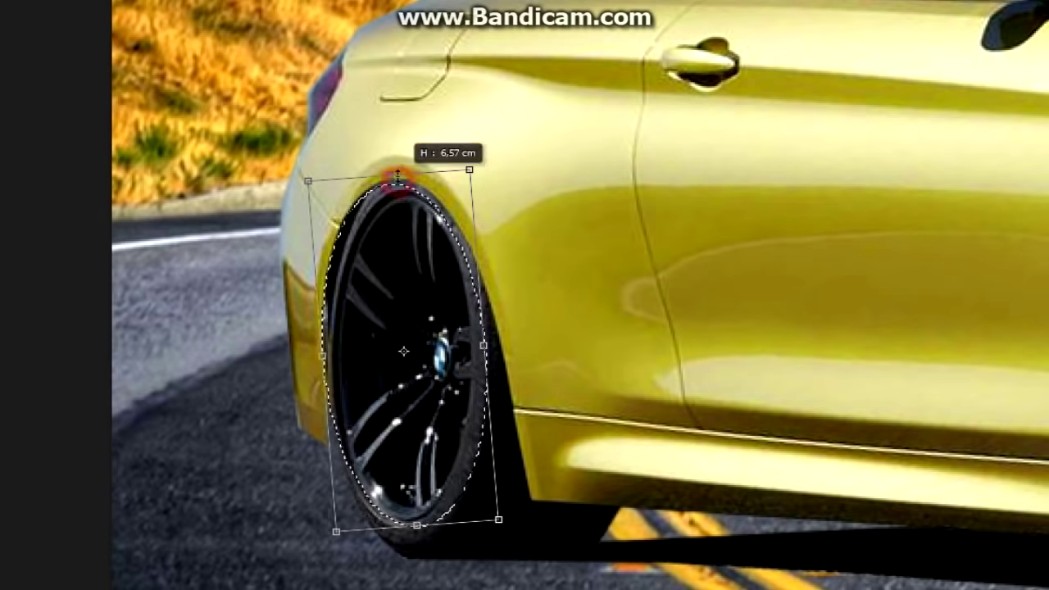
left_click_drag(484, 352, 490, 344)
key("Return")
- Deselect, adjust the chrome wheel layer, and stretch the placed smoke layer's corner outward
right_click(537, 72)
left_click(550, 85)
key("ctrl+t")
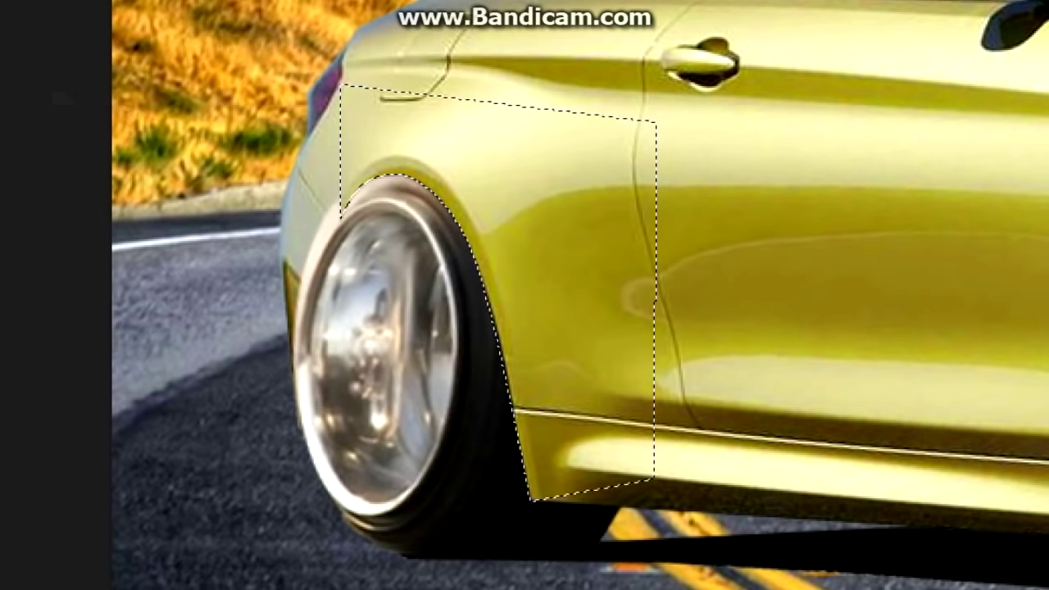
right_click(318, 161)
key("Escape")
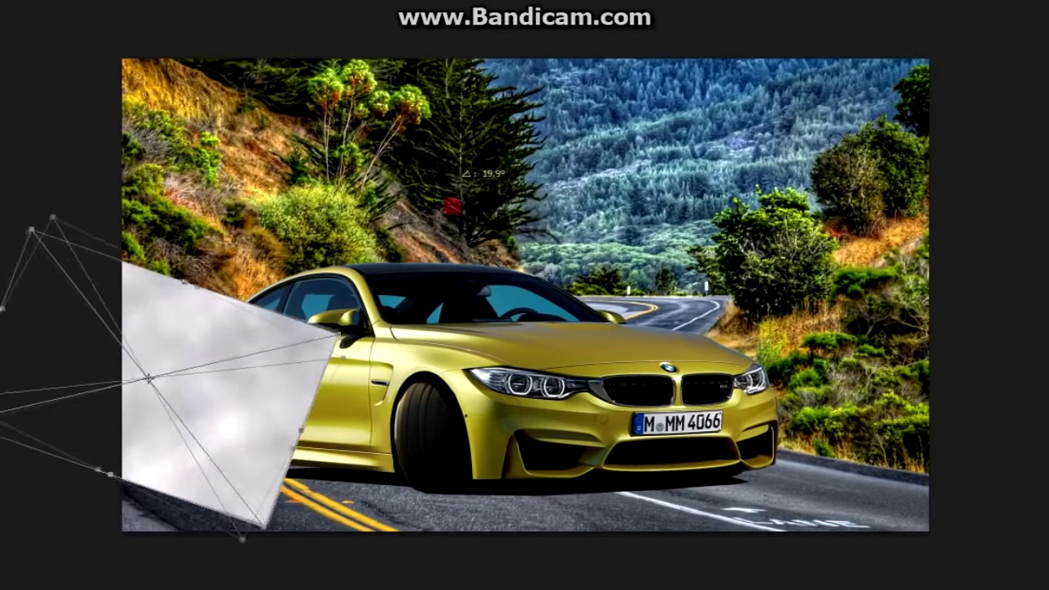
mouse_move(246, 515)
left_mouse_down()
mouse_move(243, 356)
mouse_move(298, 399)
left_mouse_up()
right_click(244, 385)
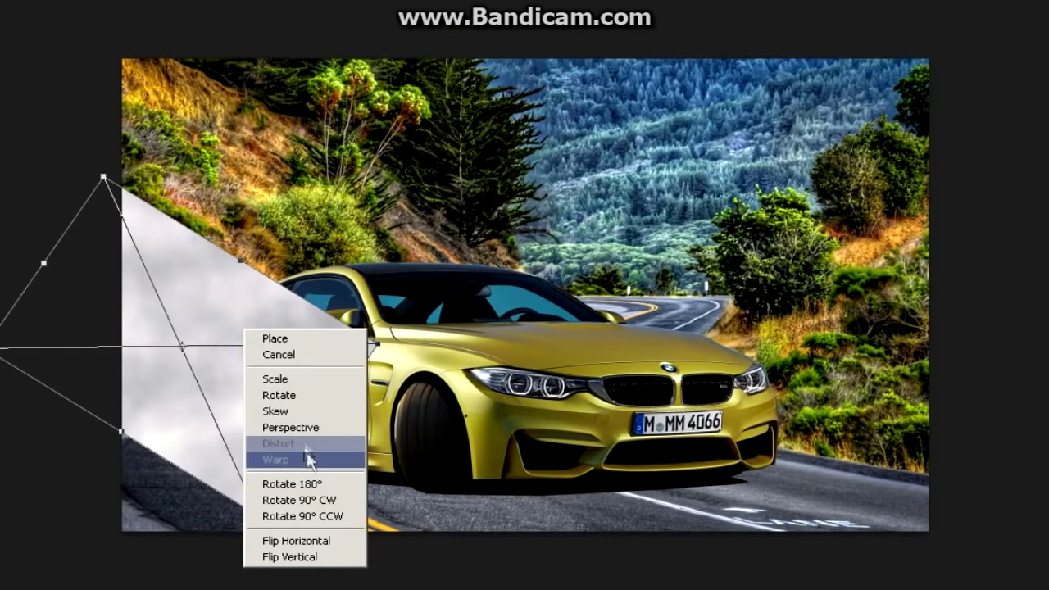
- Rasterize and warp the smoke layer, curving its top corner into a plume behind the rear wheel
left_click(375, 344)
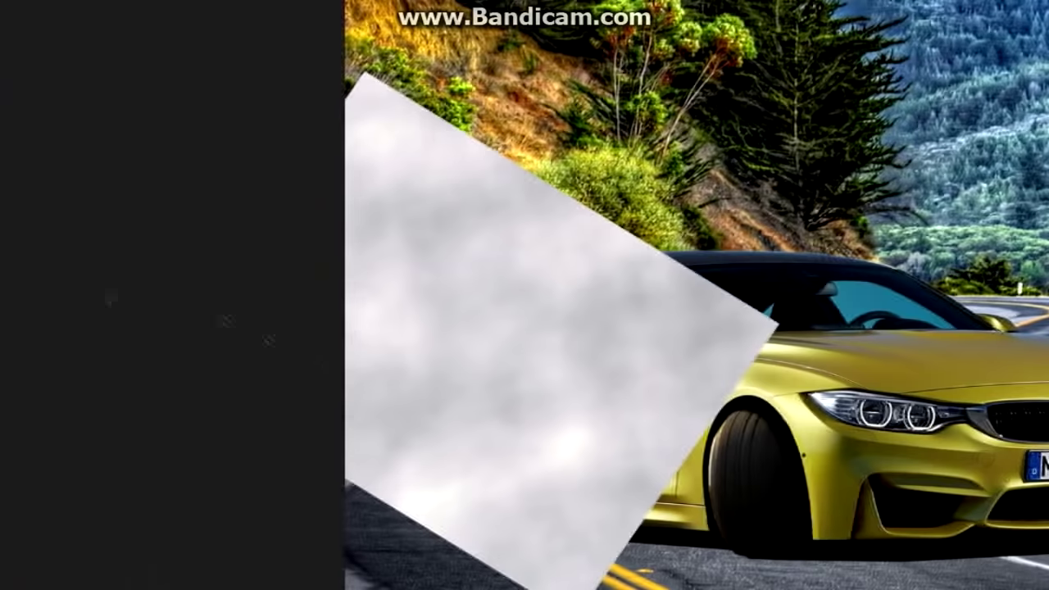
left_click(644, 369)
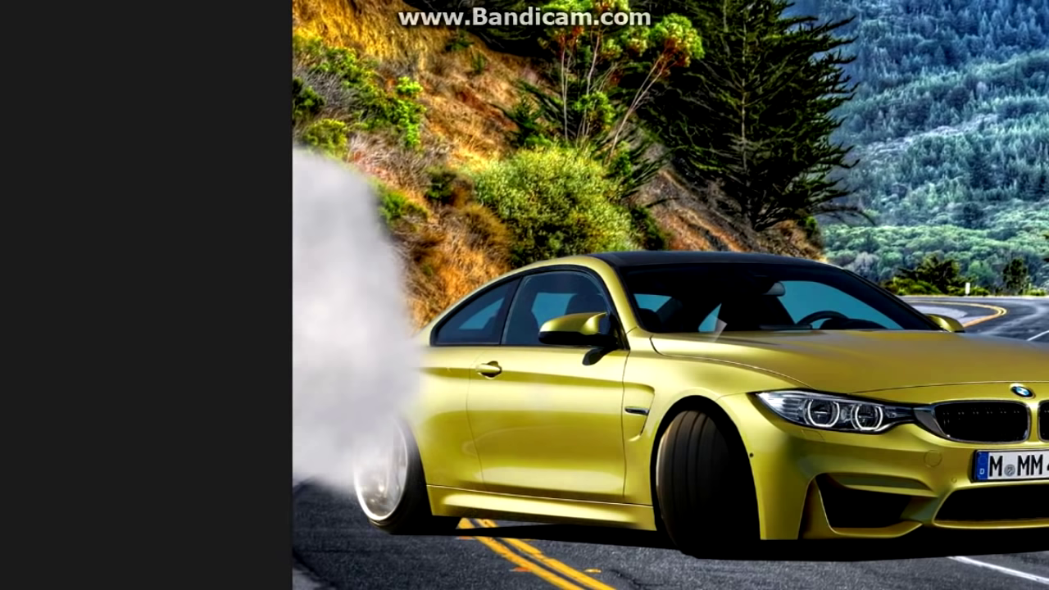
right_click(422, 301)
left_click(469, 445)
left_click_drag(106, 71, 299, 90)
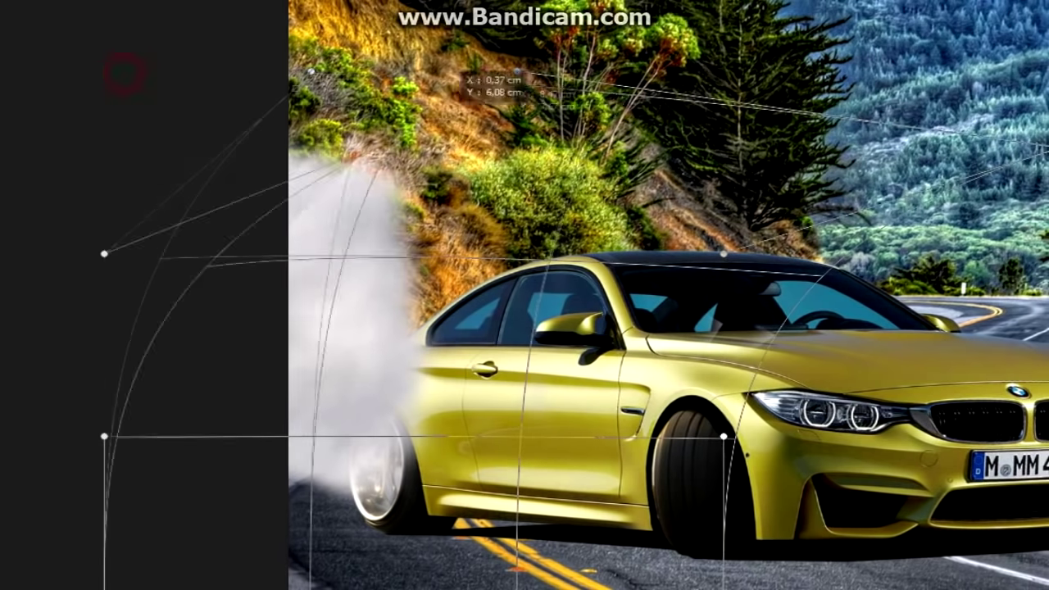
key("Return")
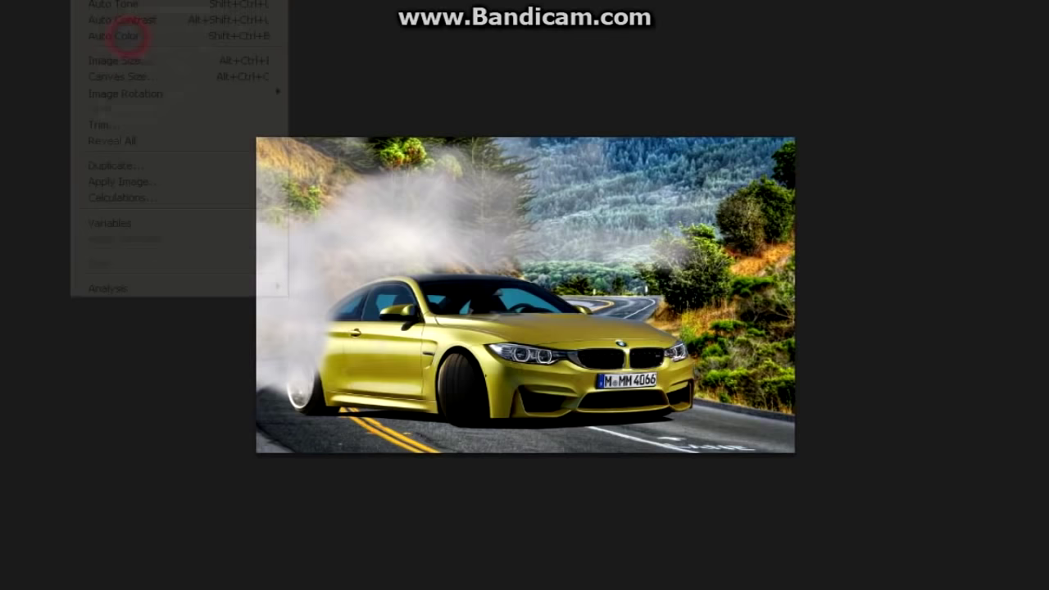
- Apply a Levels adjustment to darken the scene, then leave the reference video and switch windows
left_click(328, 2)
key("Return")
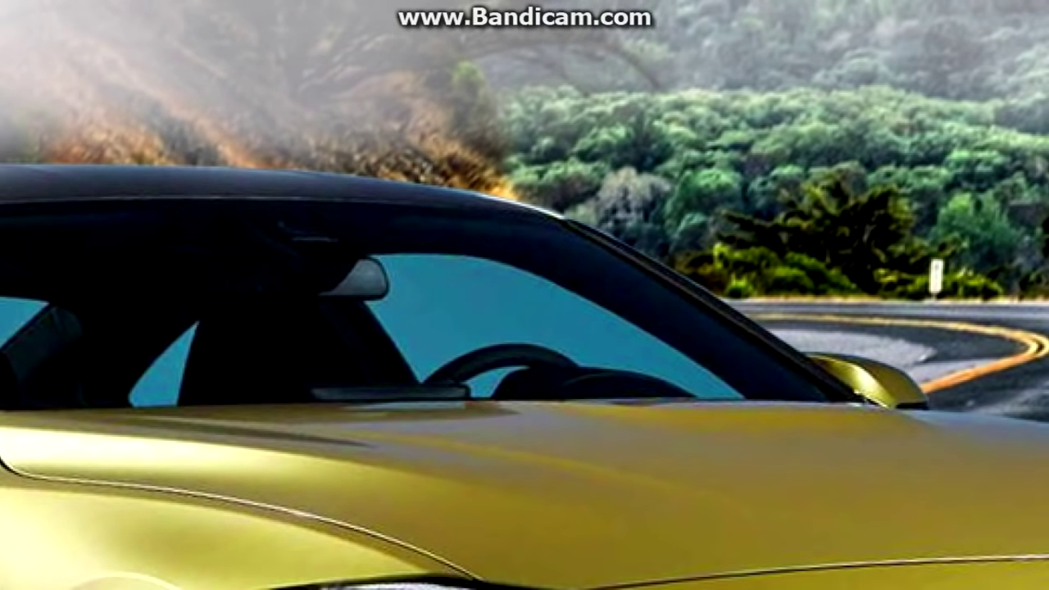
key("Escape")
key("alt+Tab")
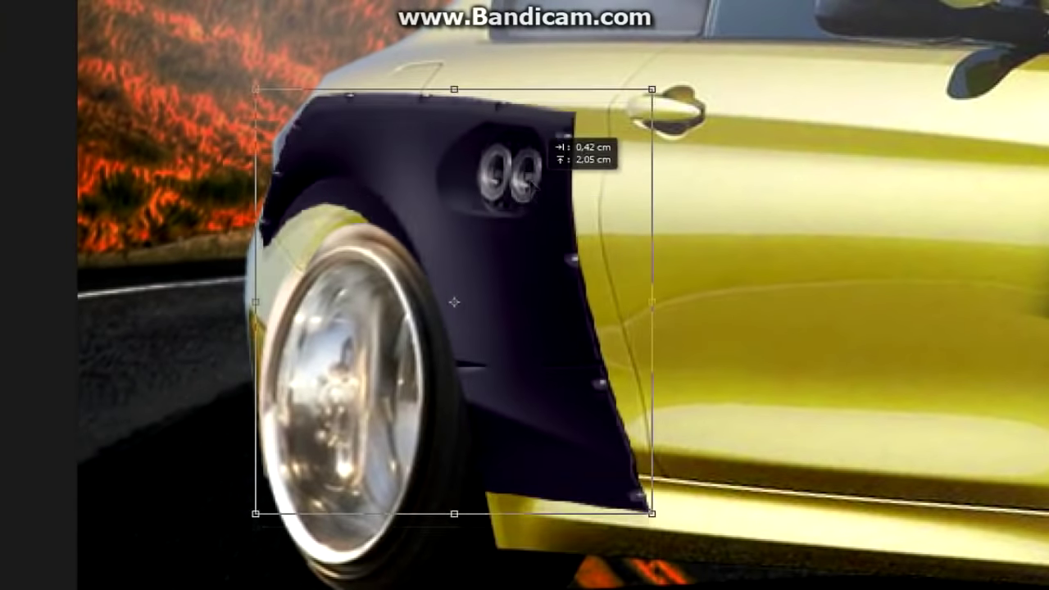
- Position the rear fender flare, then select its left edge and paint the white reflection dark
mouse_move(522, 188)
left_mouse_down()
mouse_move(545, 211)
mouse_move(509, 198)
left_mouse_up()
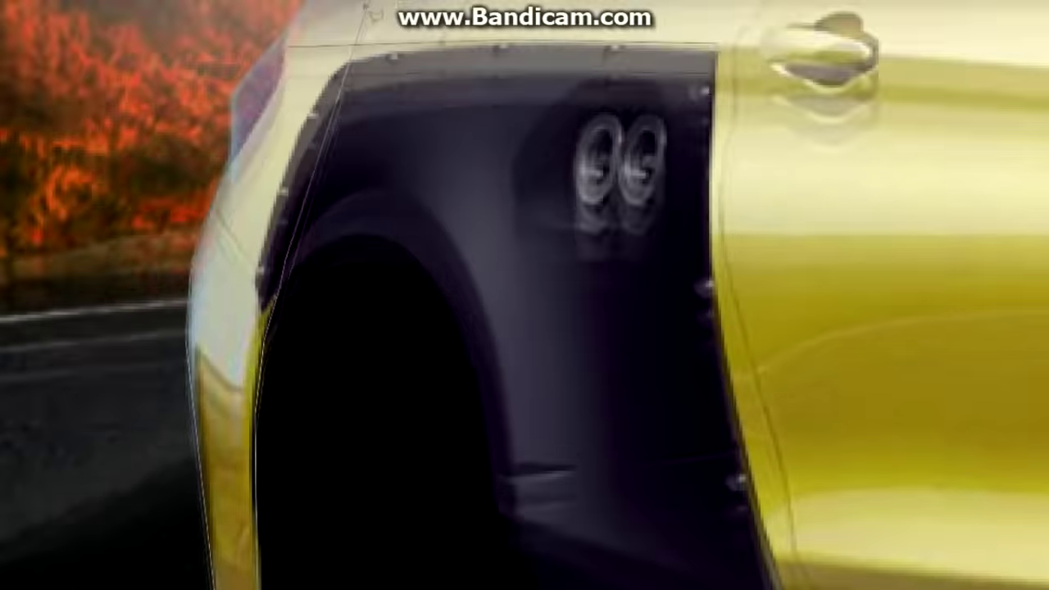
left_click(323, 201)
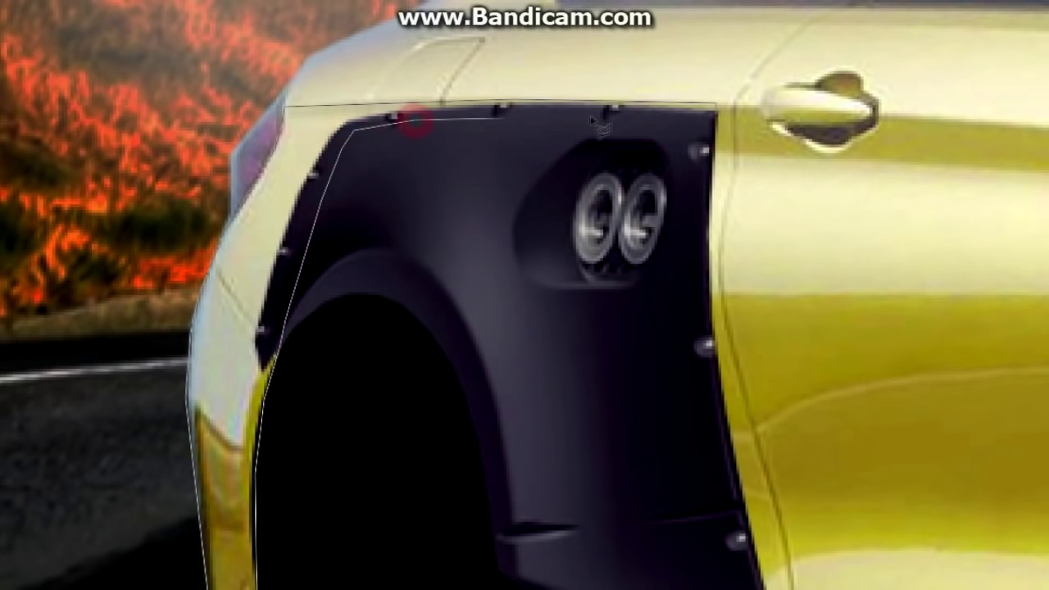
key("ctrl+Return")
left_click(378, 156)
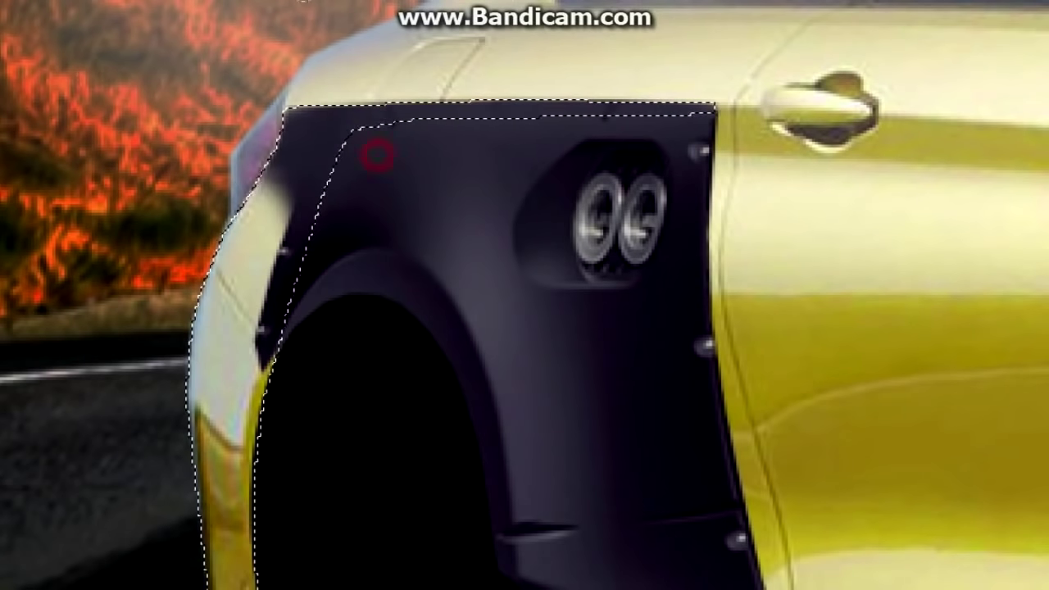
left_click_drag(230, 295, 221, 566)
scroll(222, 492, "down", 3)
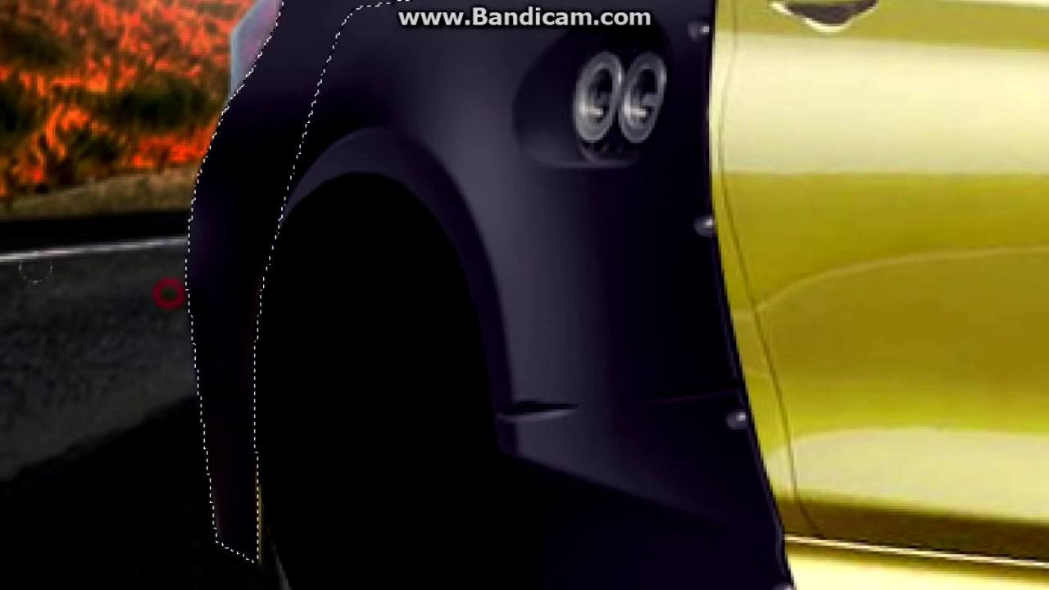
right_click(122, 101)
left_click(138, 105)
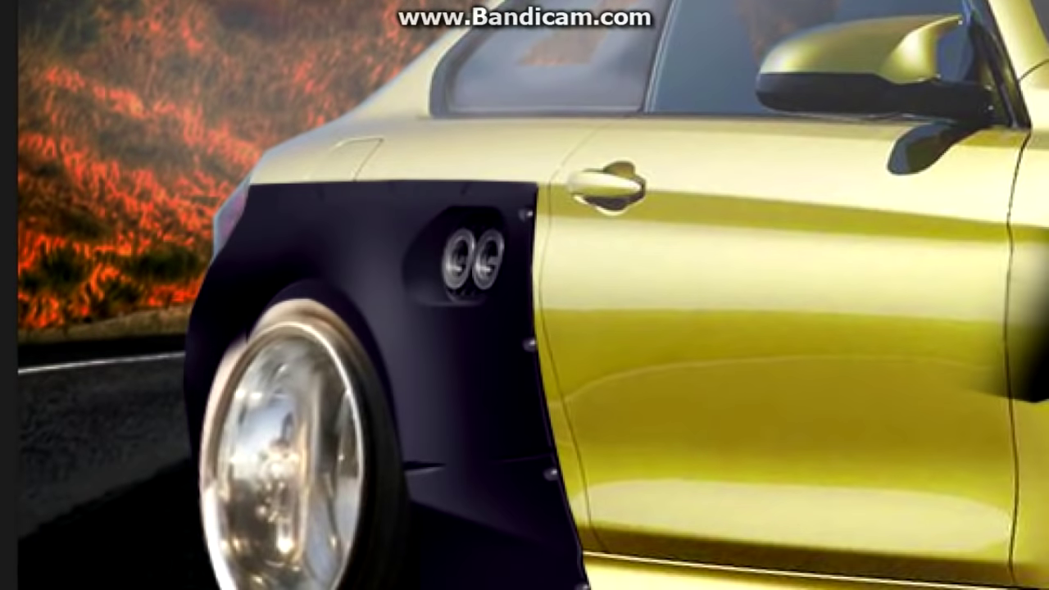
right_click(279, 326)
key("Escape")
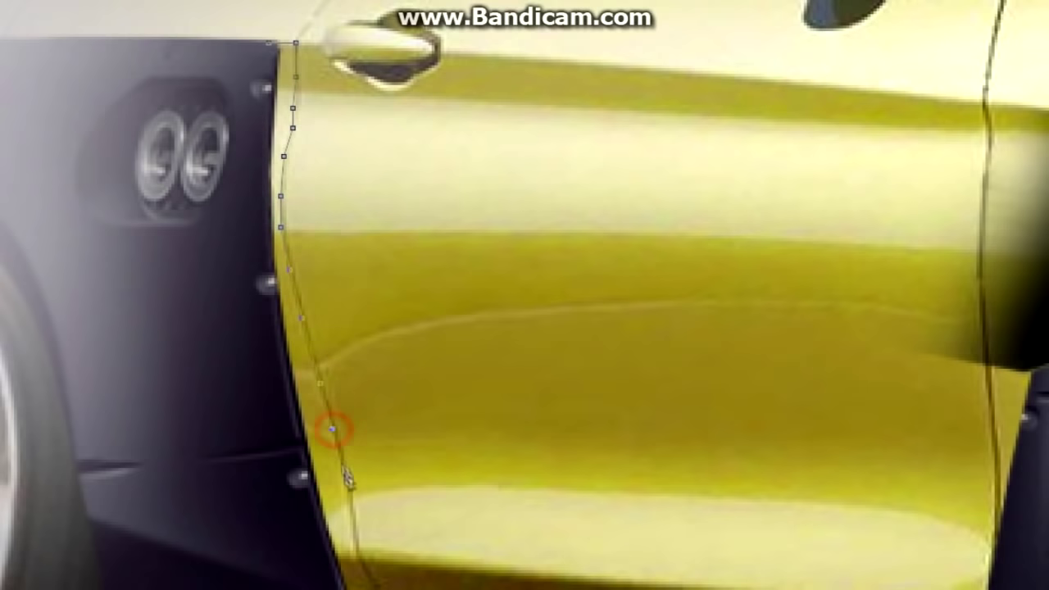
- Turn the door-edge Pen path into a selection, brush the light streak dark, and deselect
left_click(350, 508)
scroll(393, 502, "down", 2)
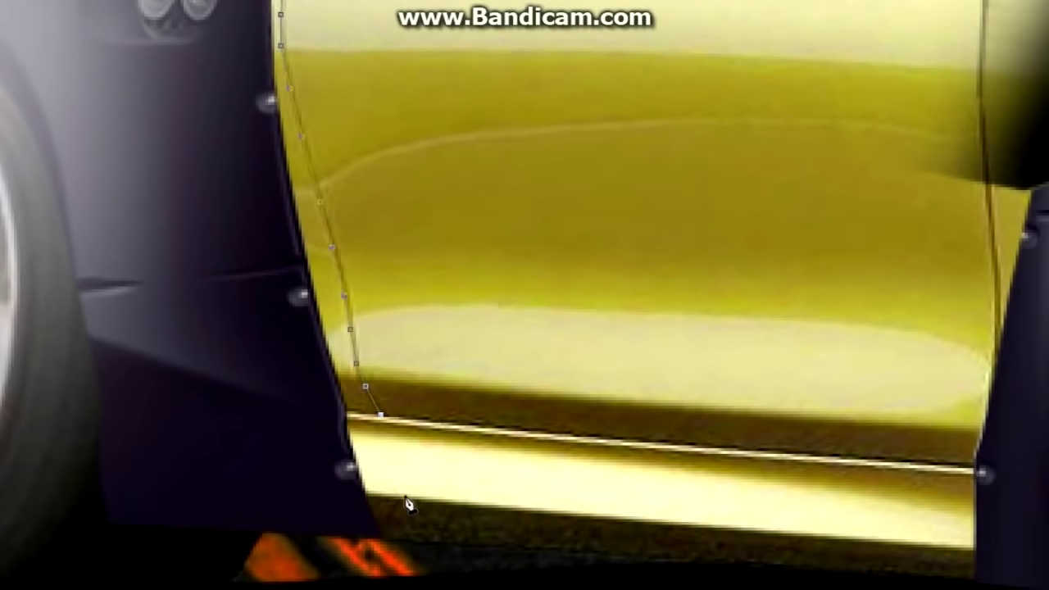
scroll(328, 328, "up", 5)
right_click(327, 97)
left_click(386, 173)
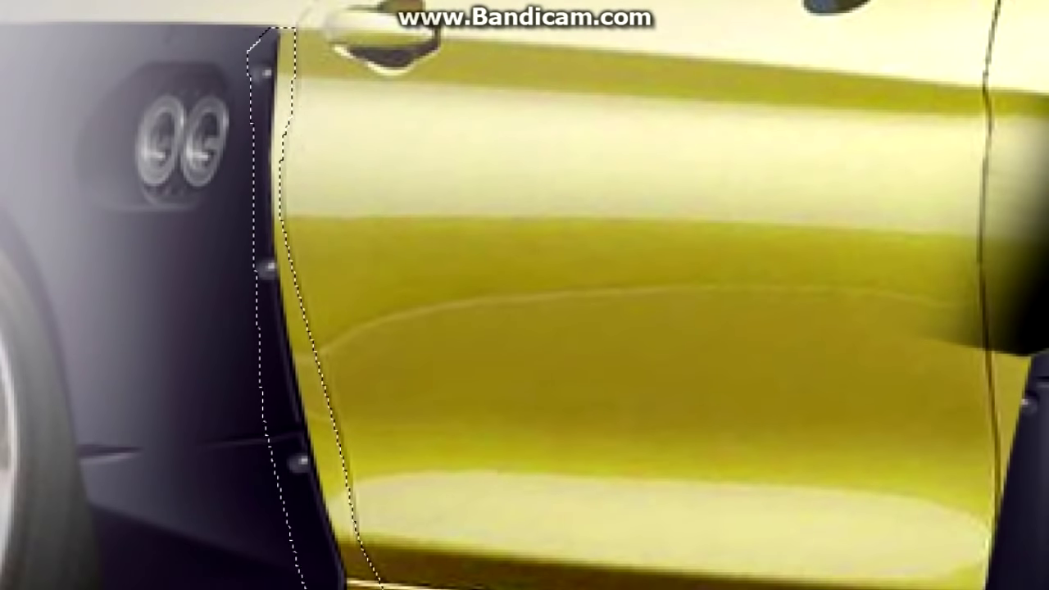
left_click_drag(267, 49, 312, 369)
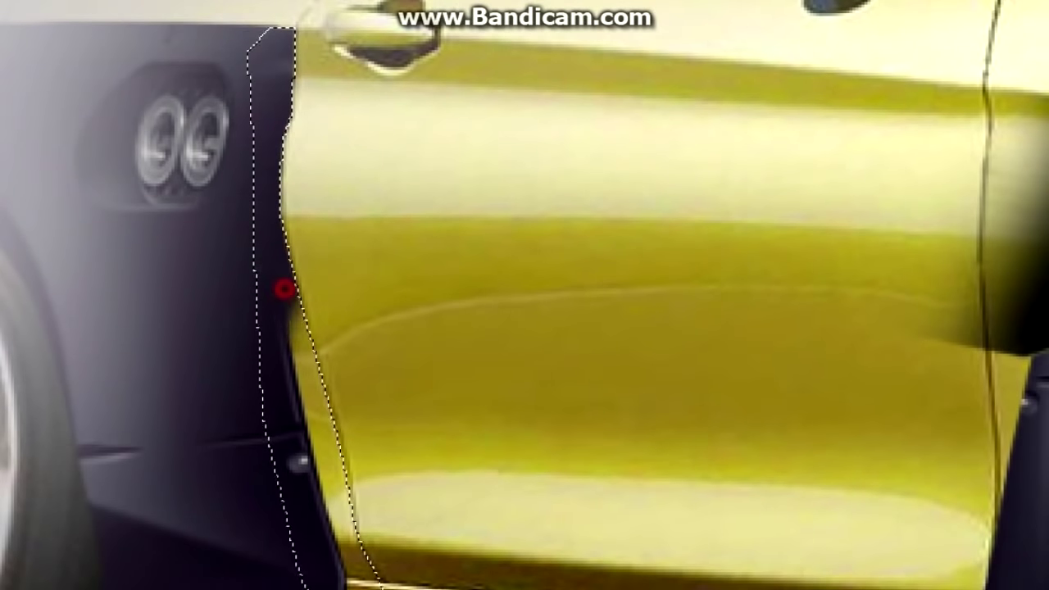
left_click_drag(278, 205, 361, 574)
scroll(235, 390, "down", 3)
left_click_drag(246, 511, 385, 508)
key("ctrl+d")
scroll(667, 159, "down", 3)
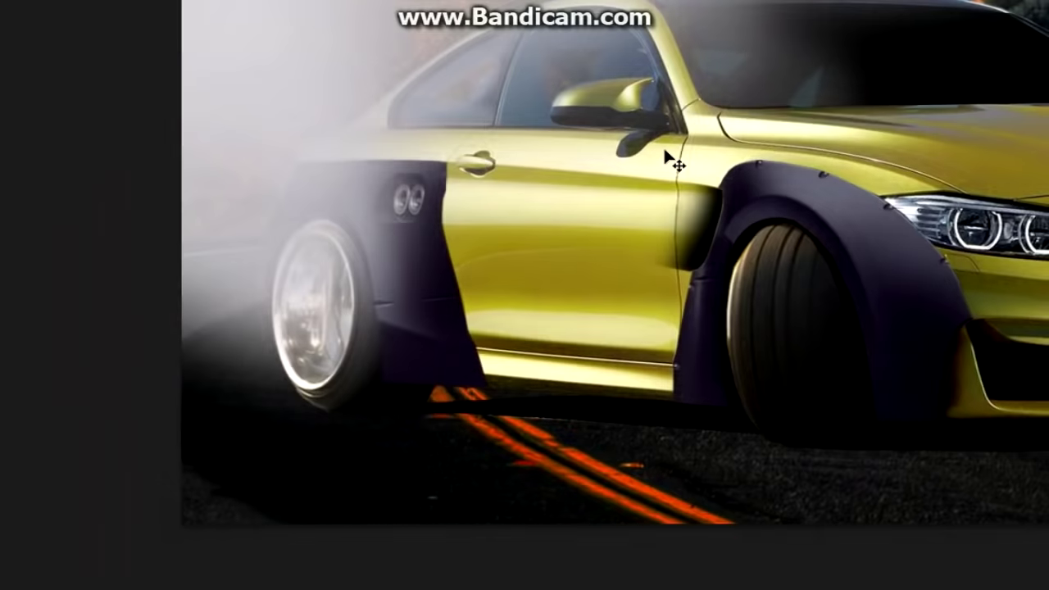
scroll(675, 159, "up", 3)
scroll(188, 340, "down", 3)
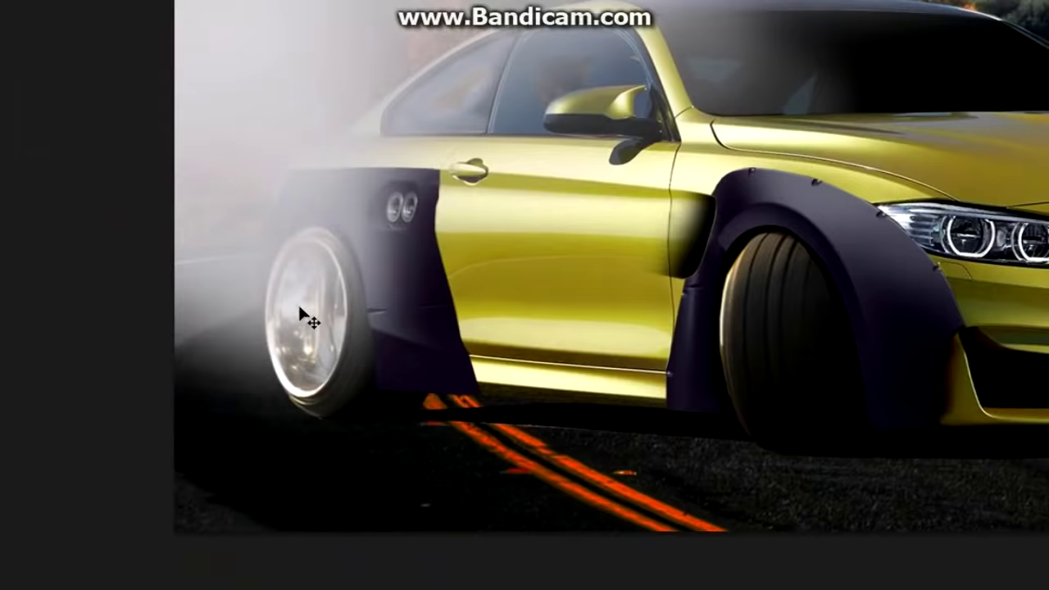
scroll(303, 308, "up", 3)
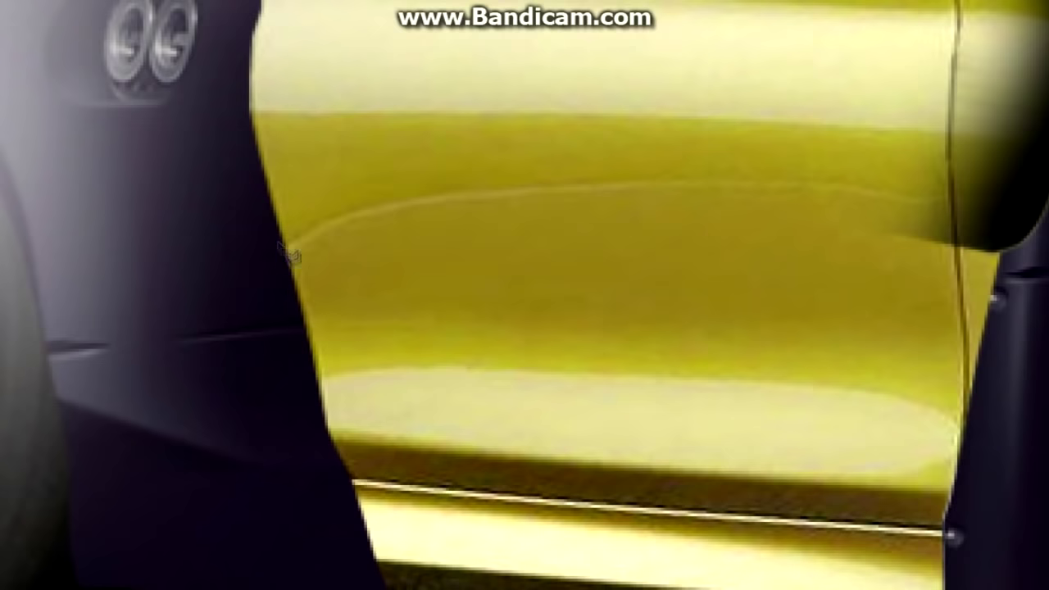
scroll(368, 323, "down", 2)
scroll(371, 326, "down", 1)
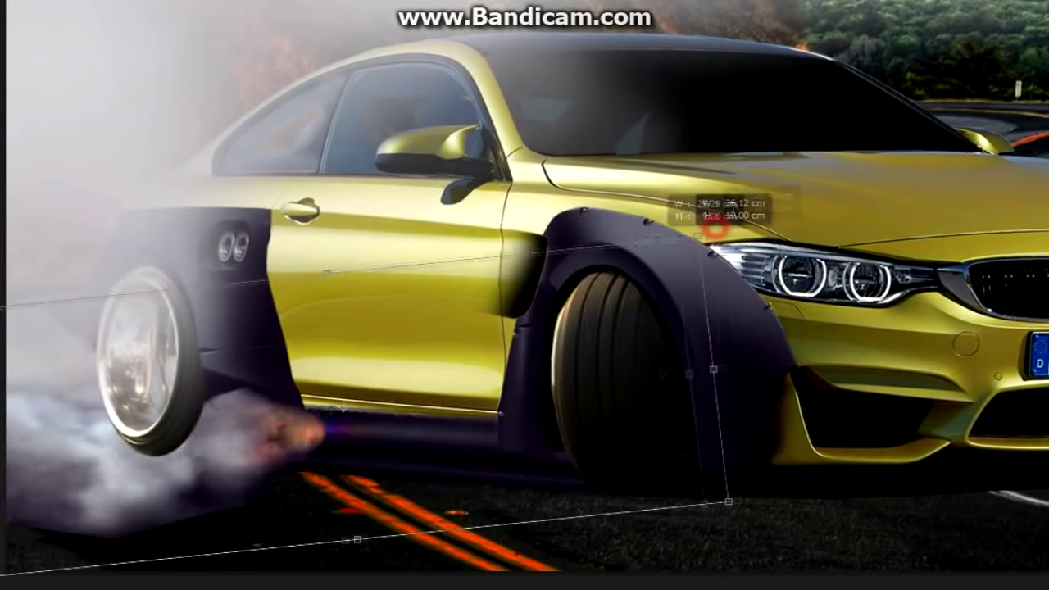
- Move, rotate about five degrees, perspective-warp, widen and skew the smoke over the rear wheel
left_click_drag(369, 443, 449, 445)
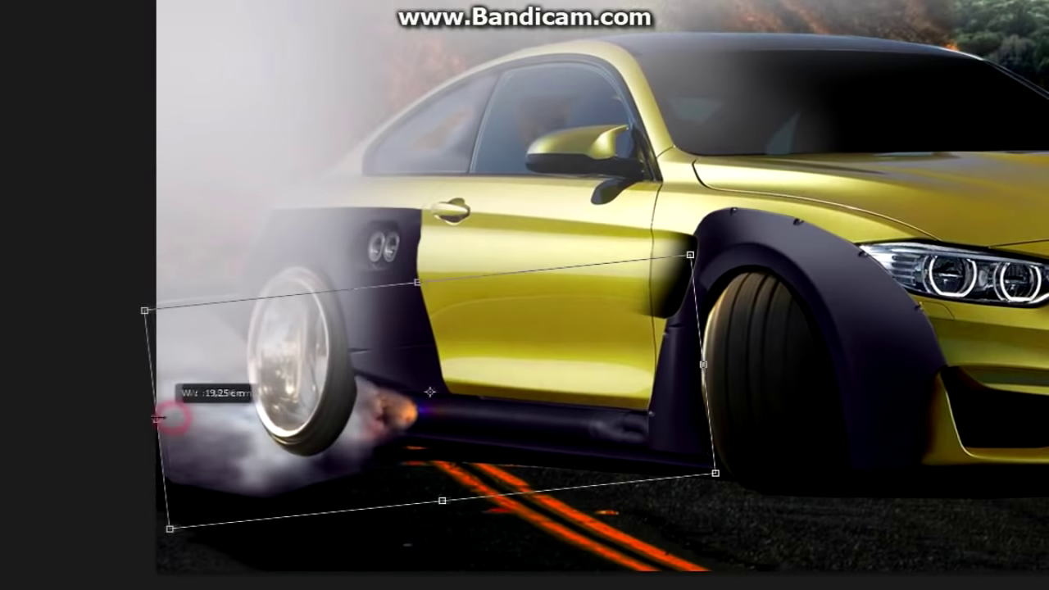
mouse_move(164, 416)
left_mouse_down()
mouse_move(134, 422)
mouse_move(156, 417)
left_mouse_up()
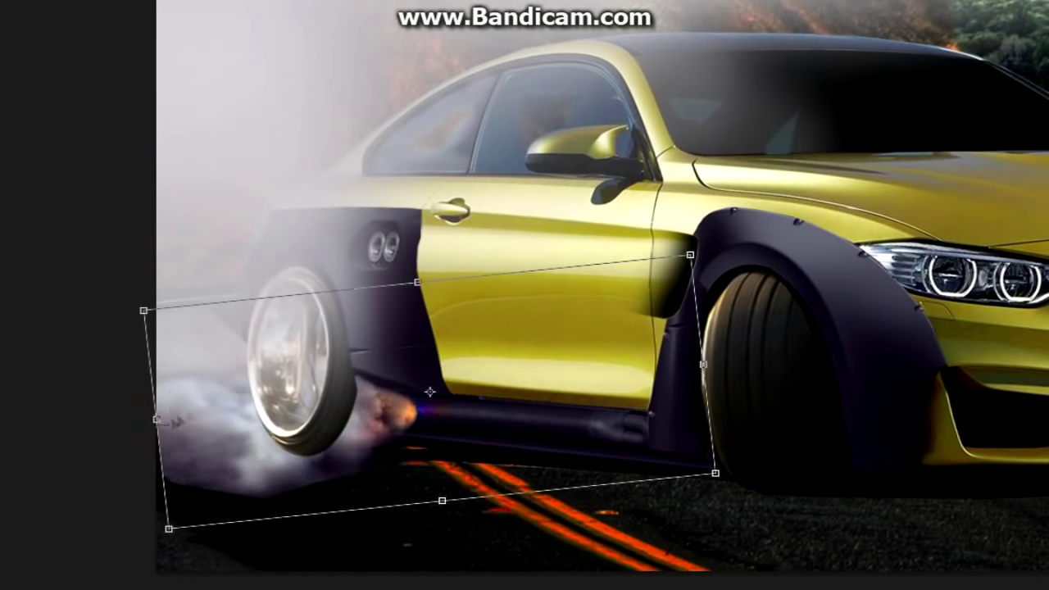
right_click(706, 369)
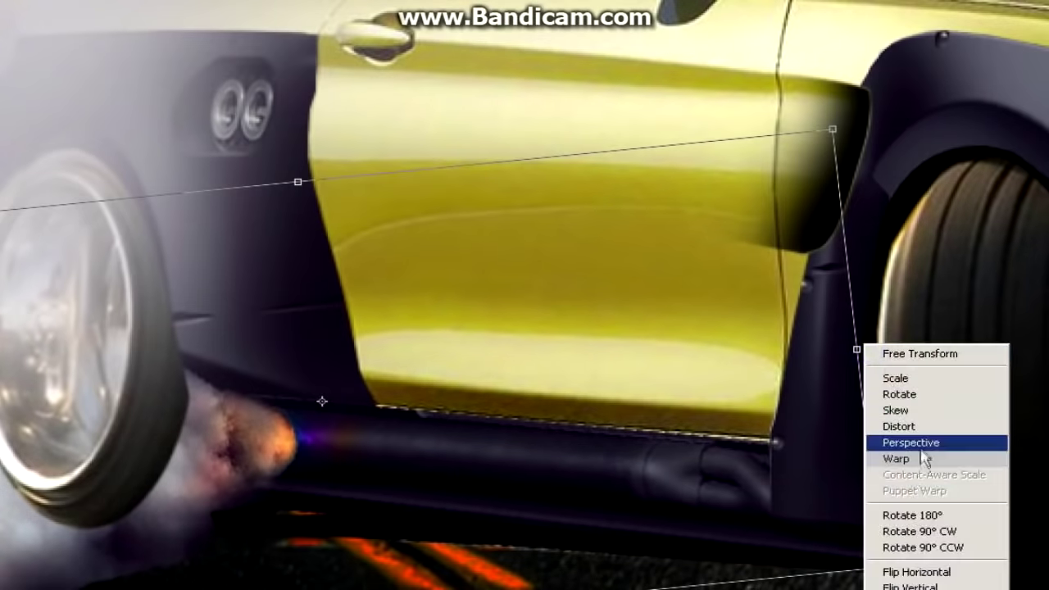
left_click(707, 419)
right_click(857, 345)
left_click(861, 356)
left_click_drag(856, 343, 872, 341)
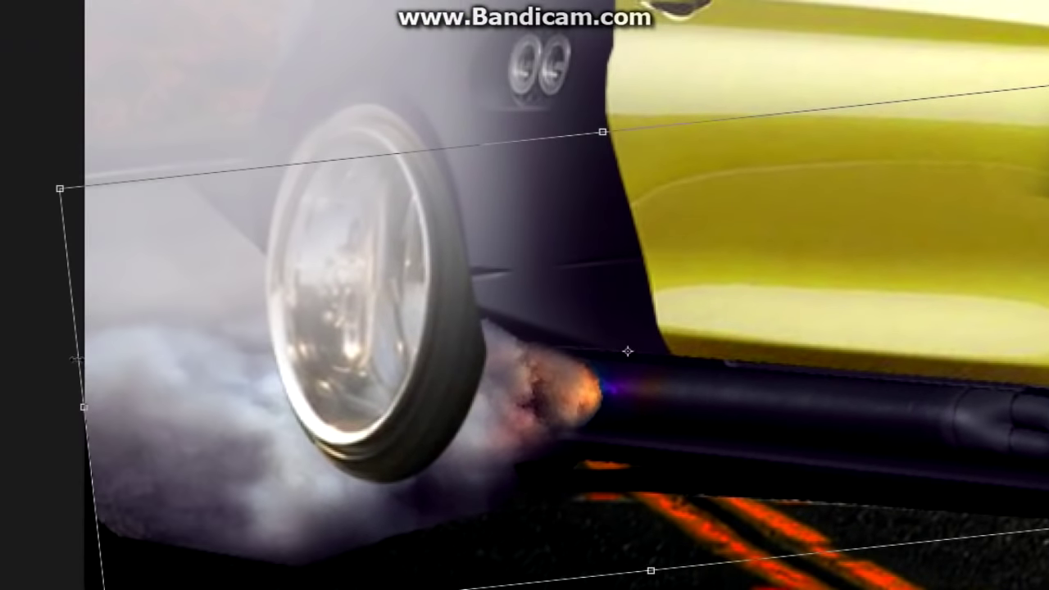
right_click(145, 93)
left_click(197, 225)
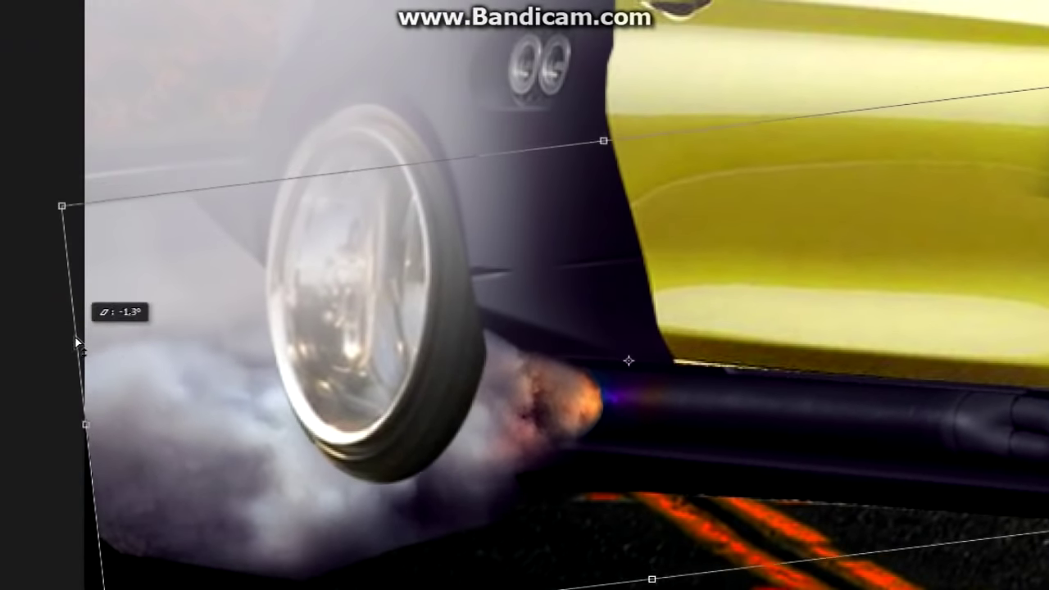
key("Return")
- Raise the smoke layer above the wheel and brush away its hard lower edge
key("ctrl+bracketright")
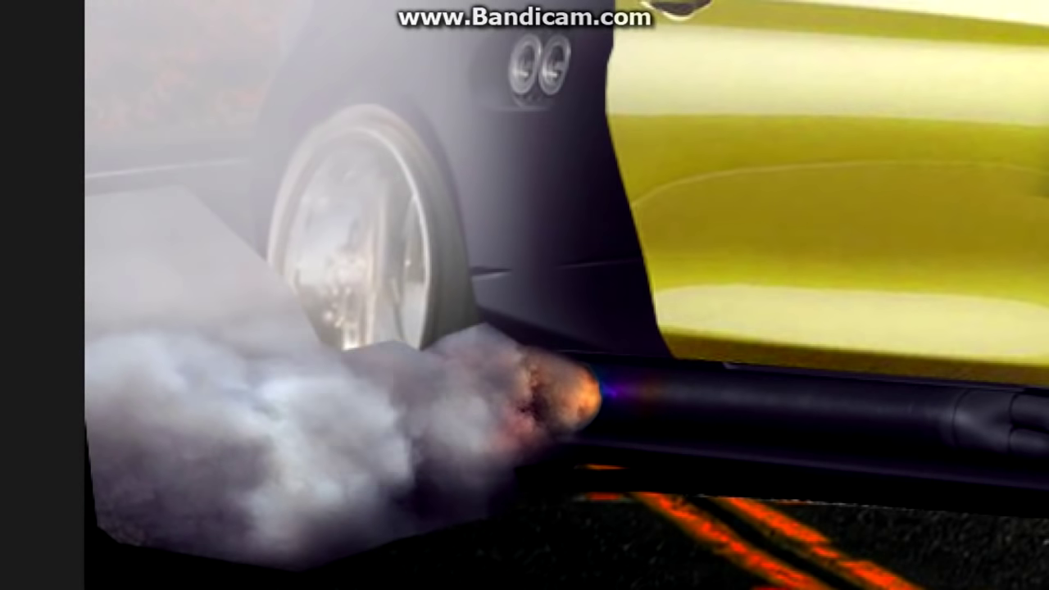
right_click(4, 281)
key("Escape")
mouse_move(352, 369)
left_mouse_down()
mouse_move(246, 270)
mouse_move(123, 410)
left_mouse_up()
left_click_drag(410, 533, 140, 533)
key("ctrl+0")
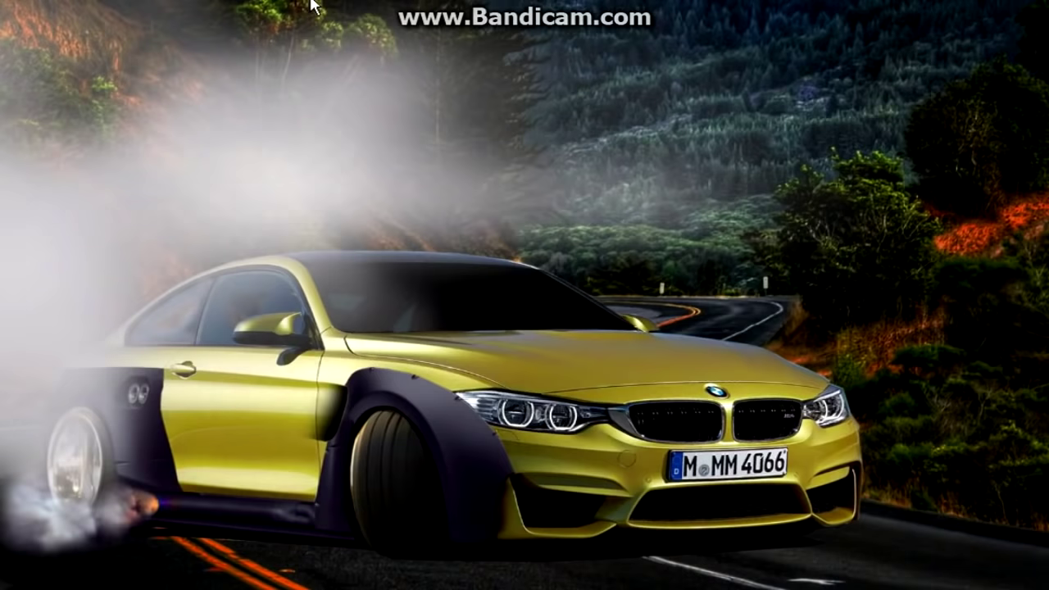
- Paste the stacked roof tires image and drag it onto the BMW's roof
key("ctrl+v")
left_click_drag(591, 307, 420, 191)
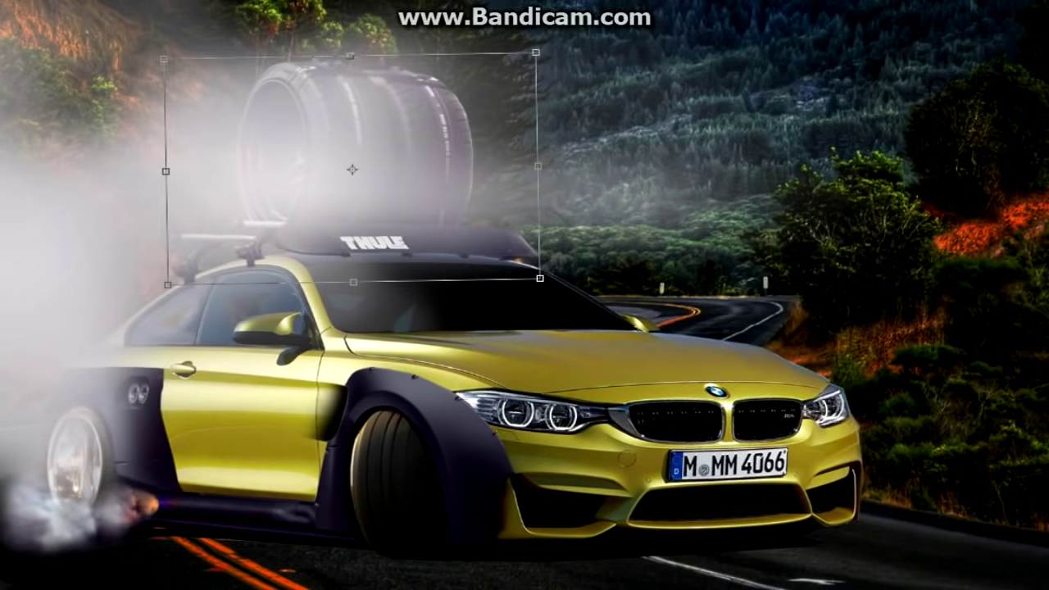